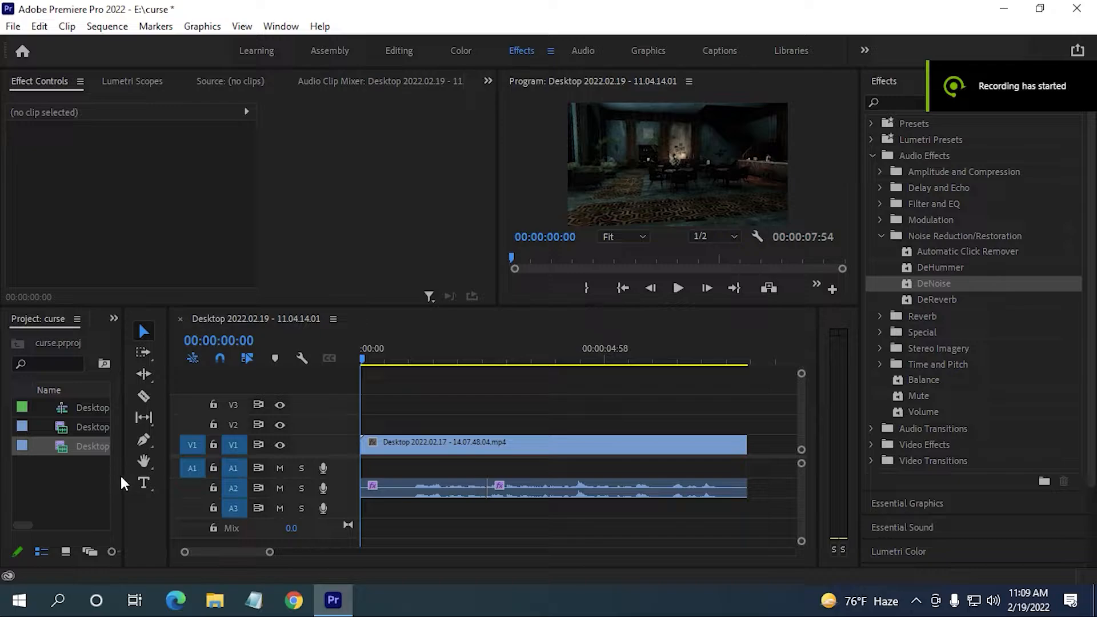
Create a Bars and Tone project item with the sequence-matching preset, 1366 × 768, and steady 1000 Hz tones at -12 dB
drag(121, 477, 234, 478)
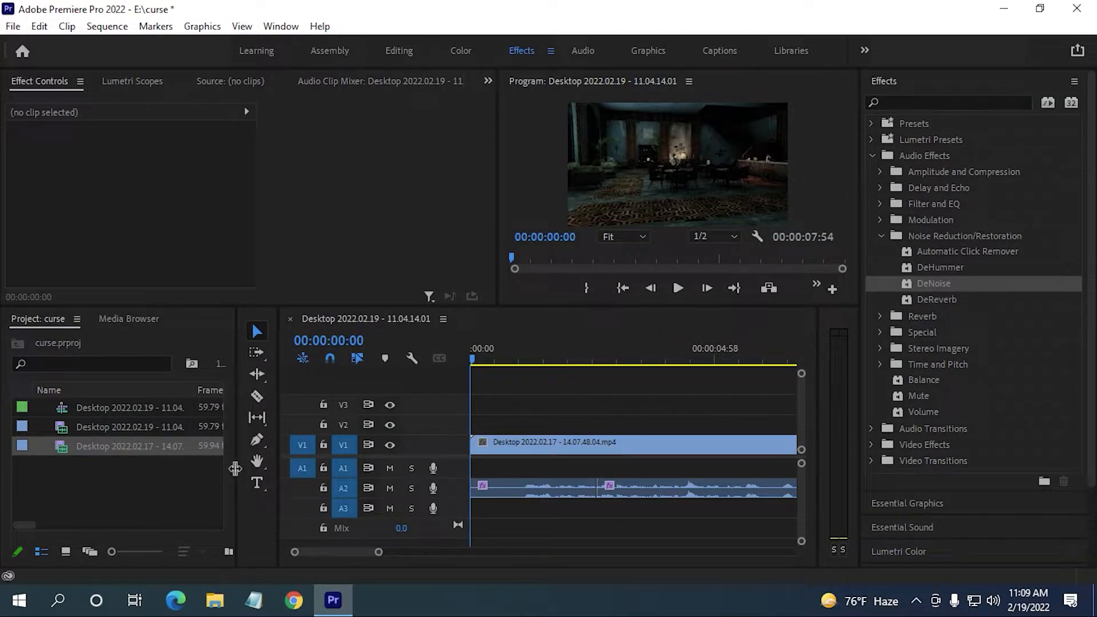
drag(235, 469, 342, 481)
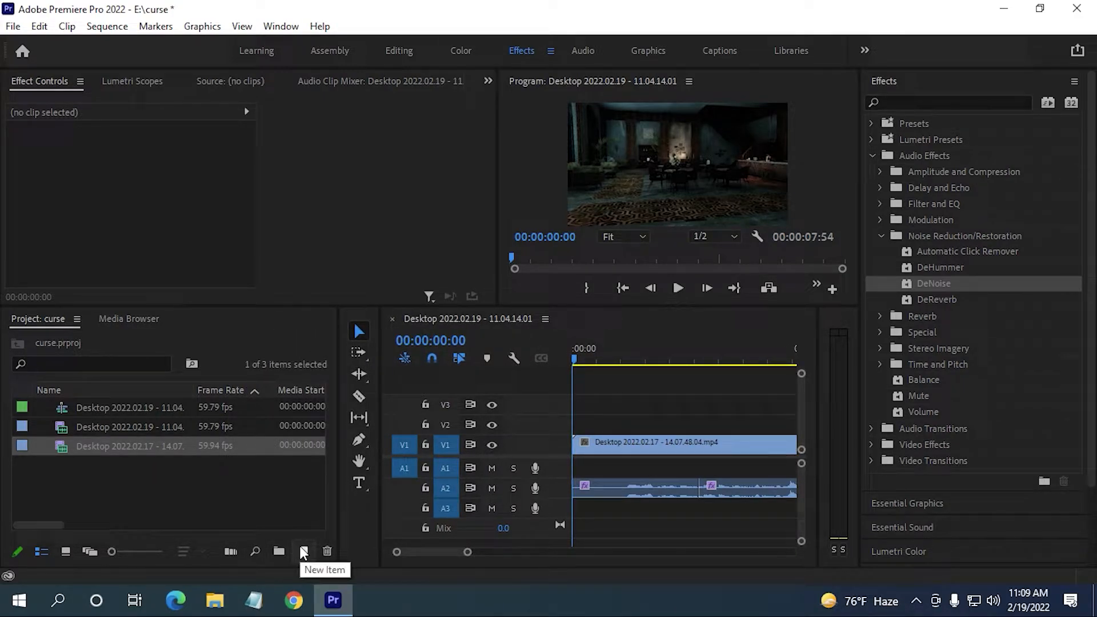
click(303, 551)
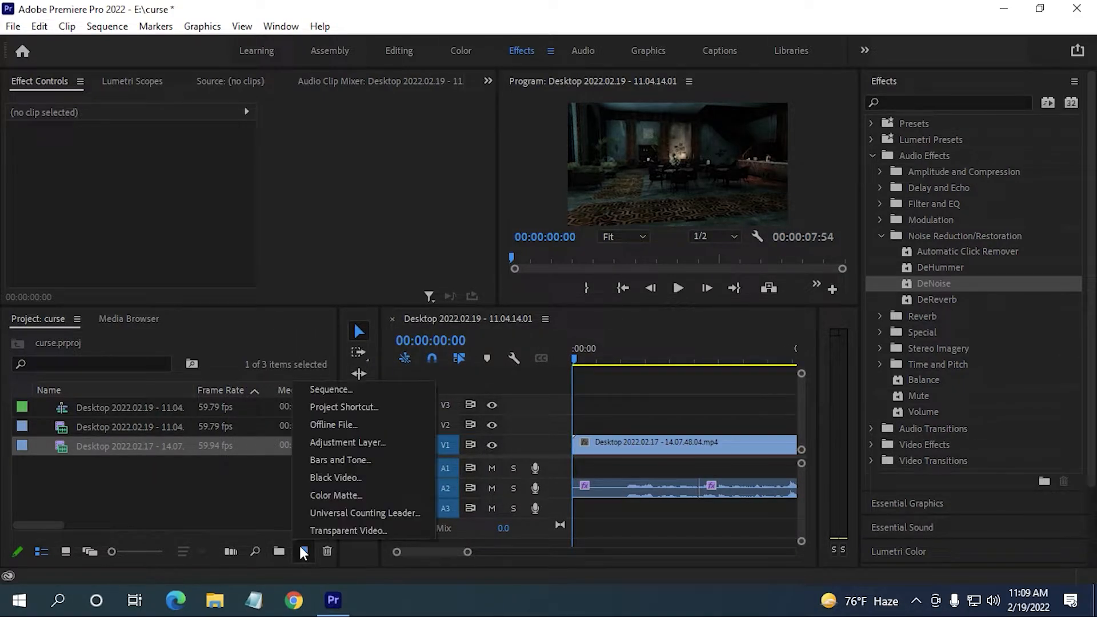
click(362, 459)
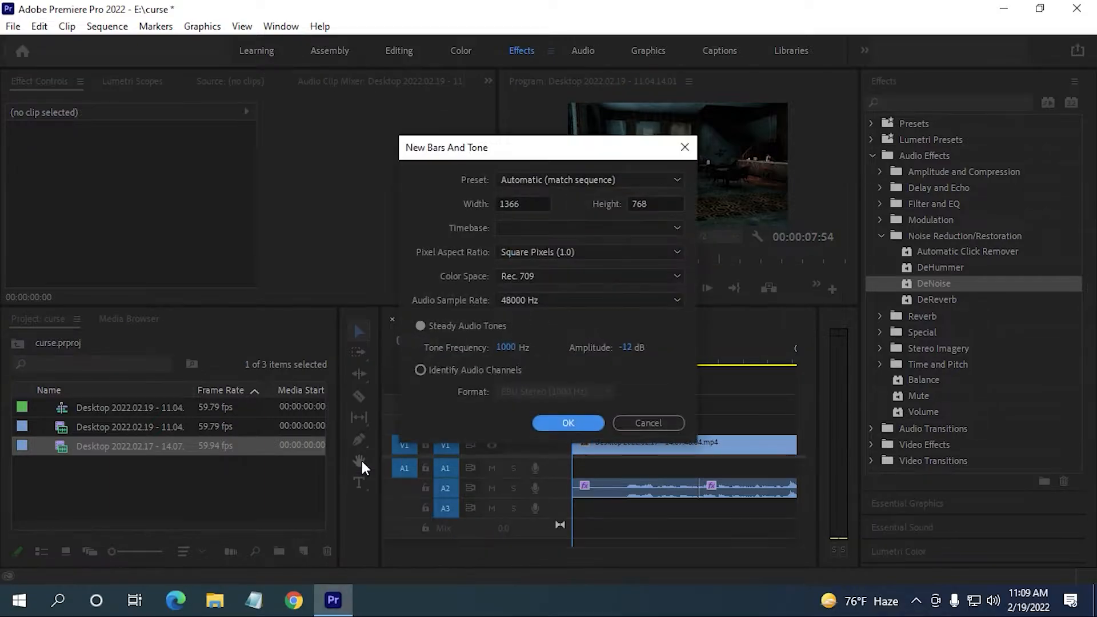
click(567, 423)
Place the Bars and Tone item on V1 and A1 just after the end of the existing video clip
drag(339, 322, 214, 395)
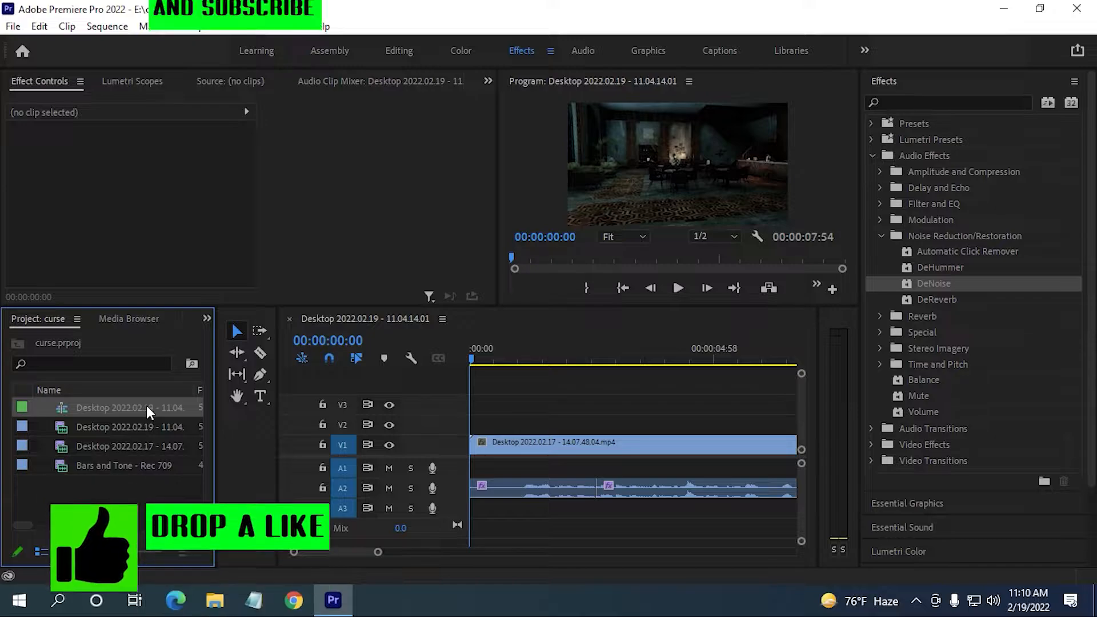
click(146, 406)
drag(278, 446, 186, 438)
drag(103, 465, 783, 463)
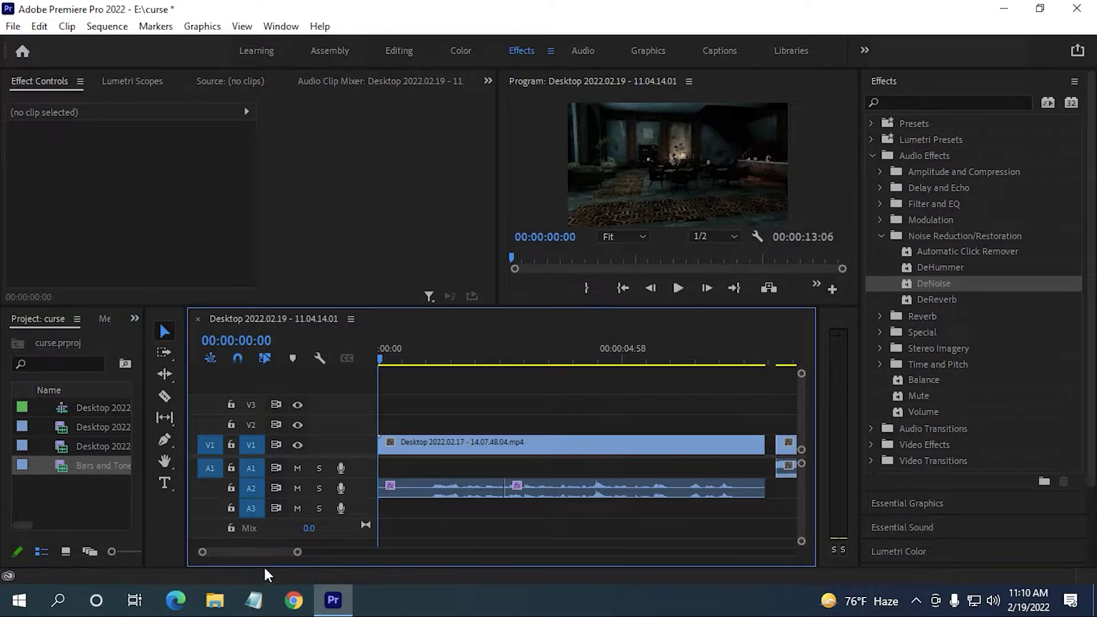
drag(298, 553, 346, 552)
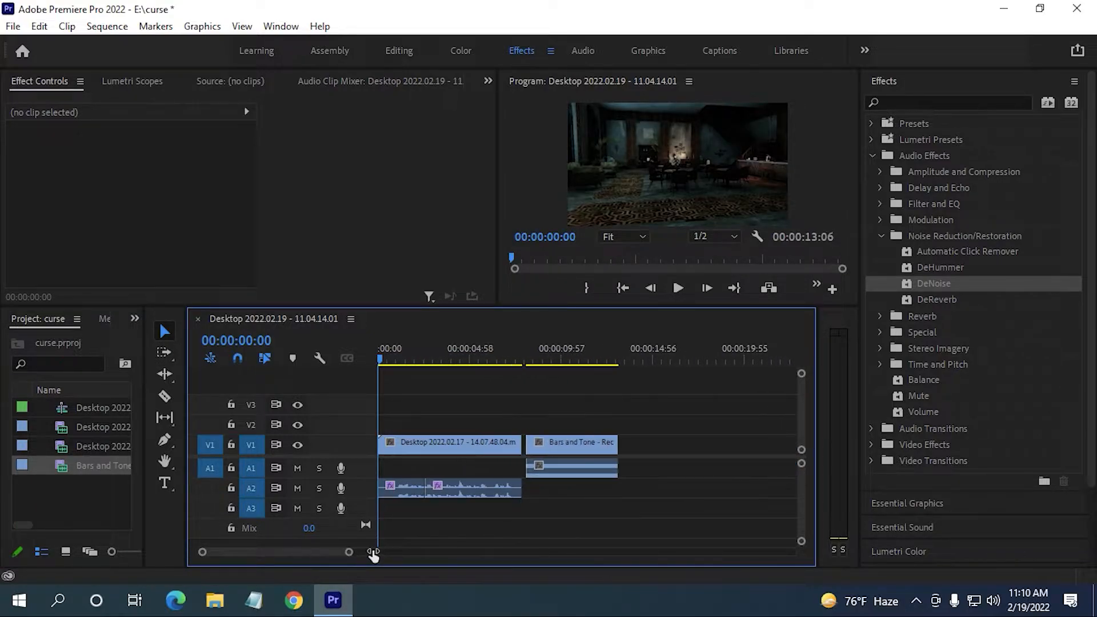
Unlink the Bars and Tone clip in the sequence and delete its video part, keeping only the tone on A1
drag(379, 355, 562, 403)
drag(564, 363, 532, 362)
right_click(569, 444)
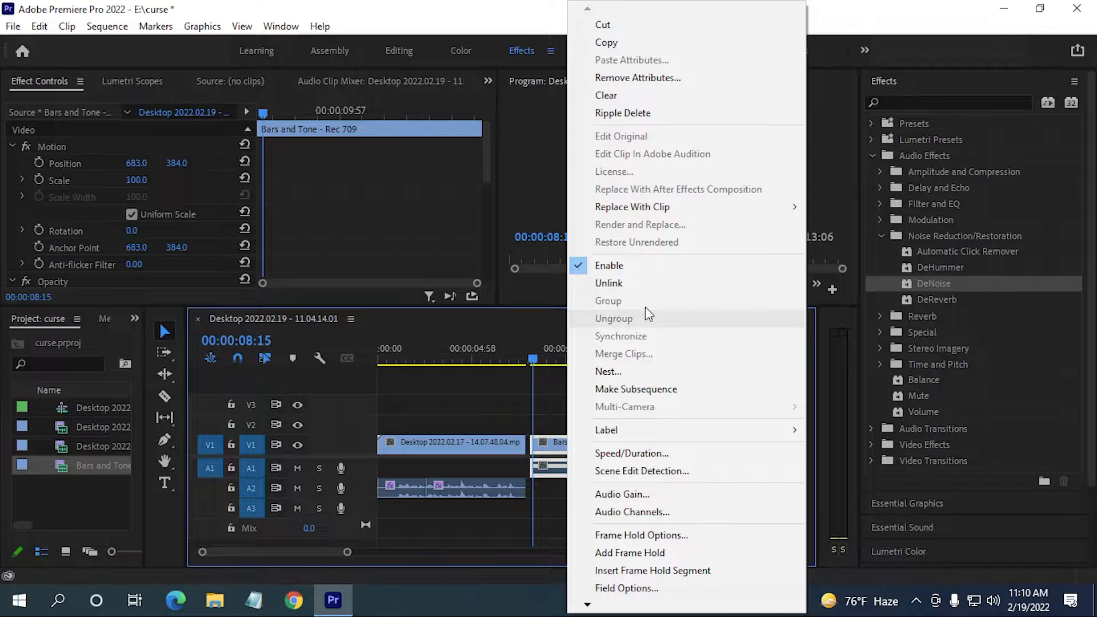
click(546, 455)
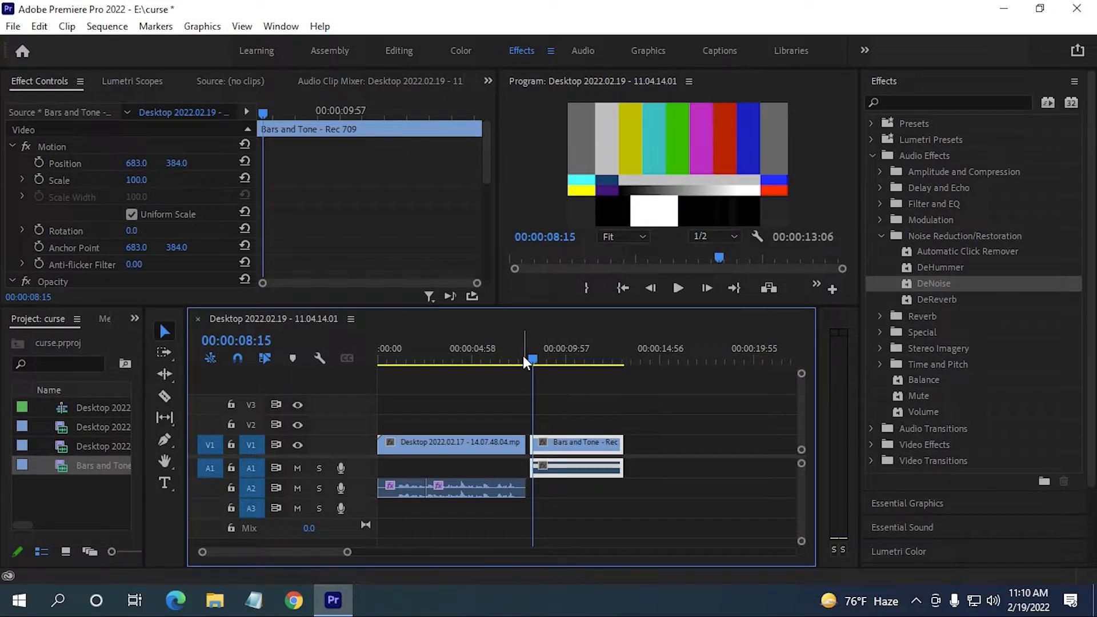
mouse_move(529, 358)
mouse_down()
mouse_move(506, 365)
mouse_move(538, 366)
mouse_up()
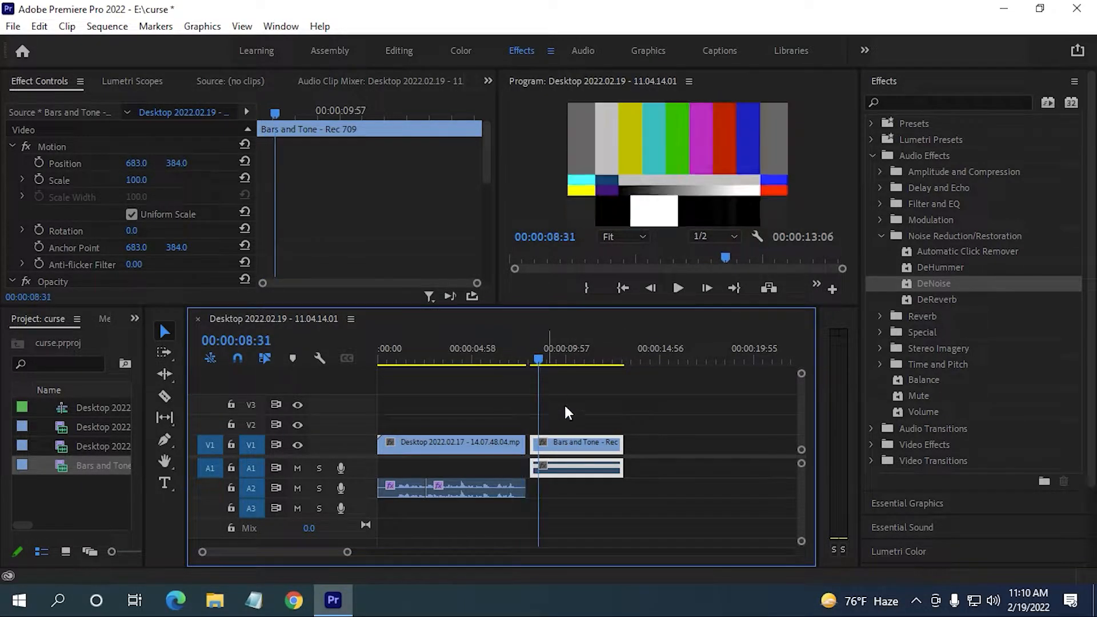
right_click(594, 451)
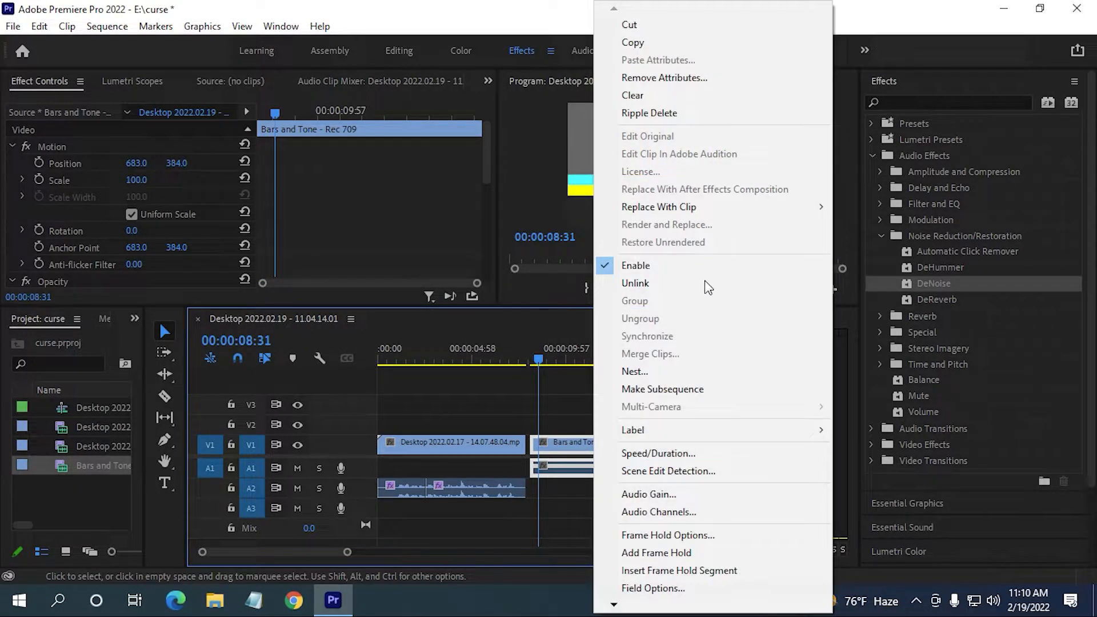
click(661, 283)
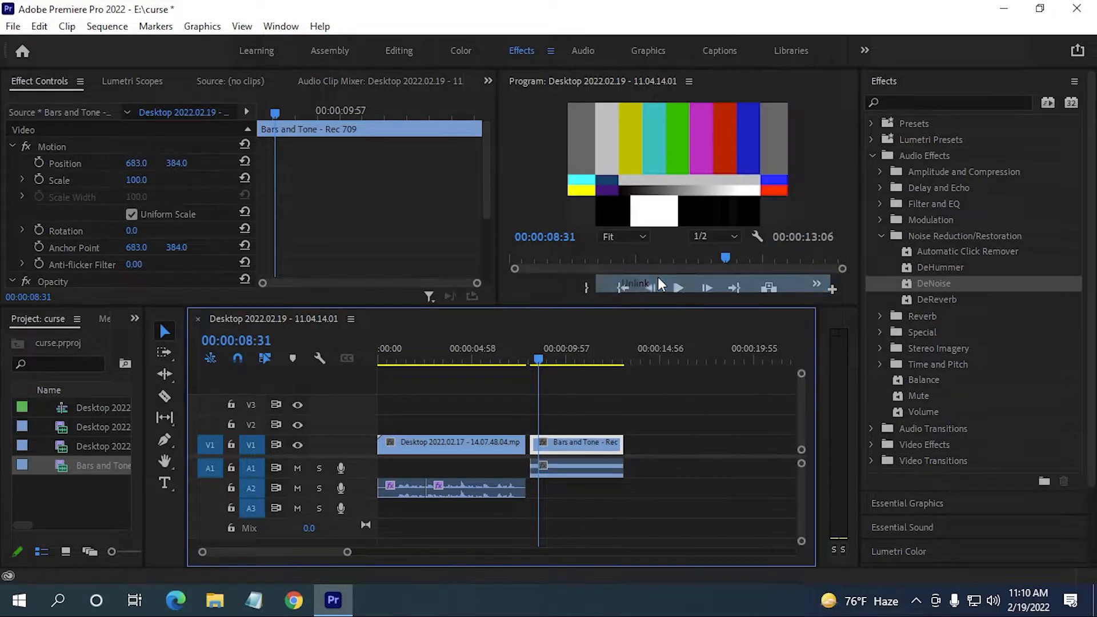
right_click(585, 450)
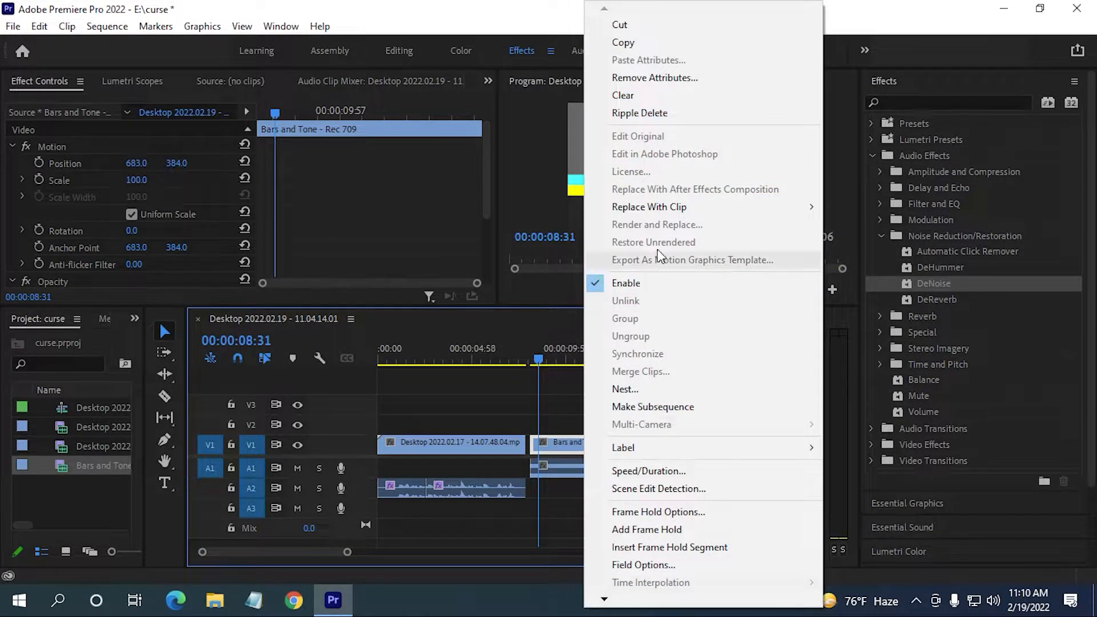
click(651, 95)
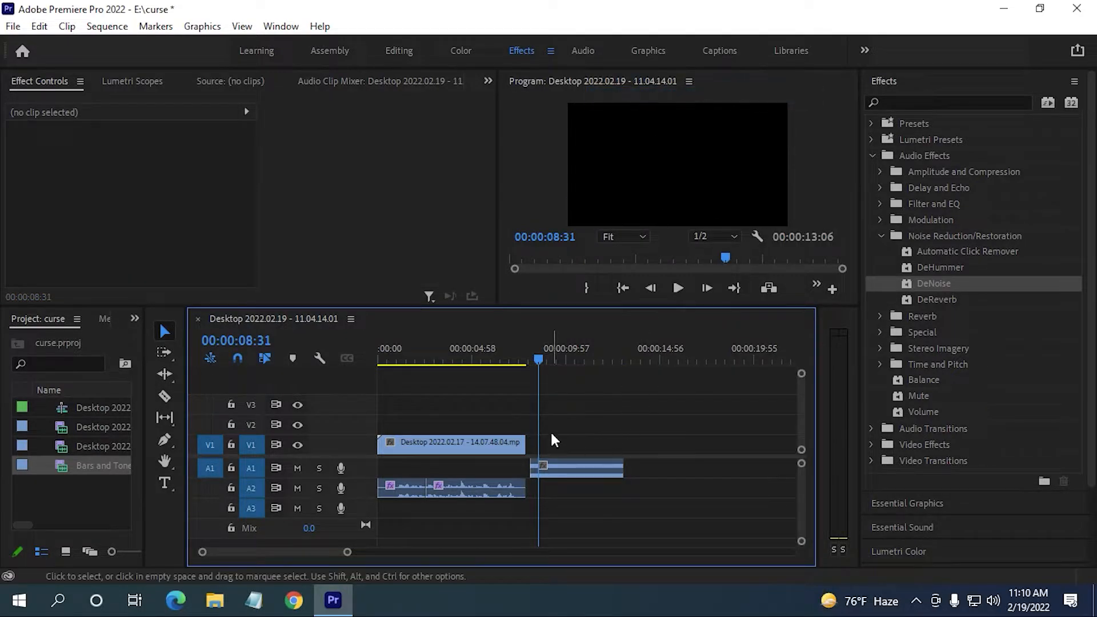
Play the sequence from the beginning to locate the word to censor
drag(538, 361, 433, 361)
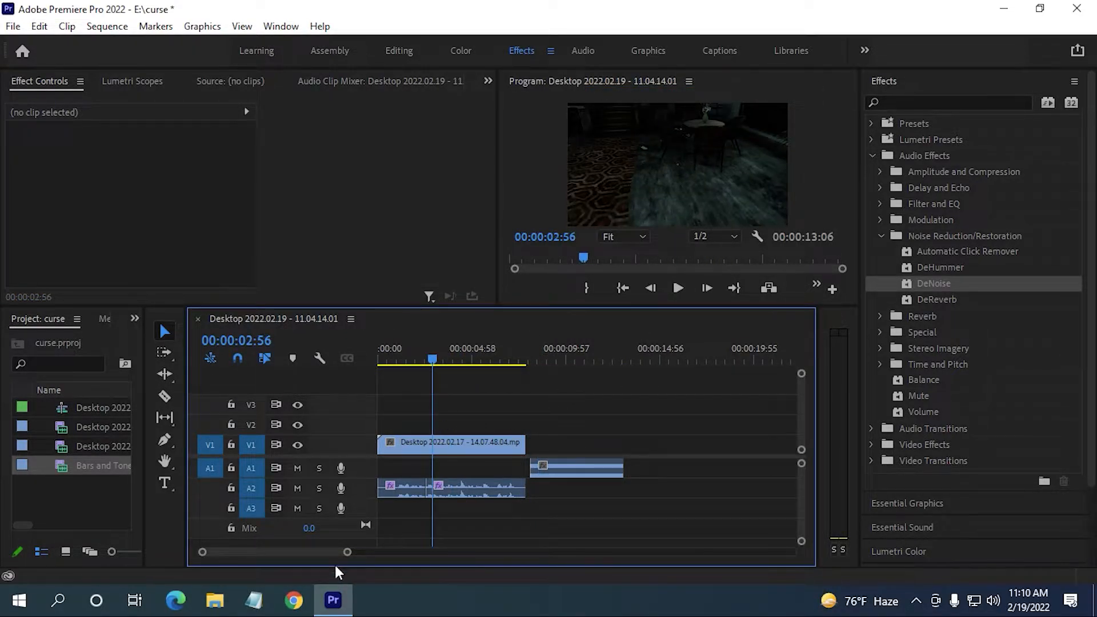
drag(347, 553, 319, 552)
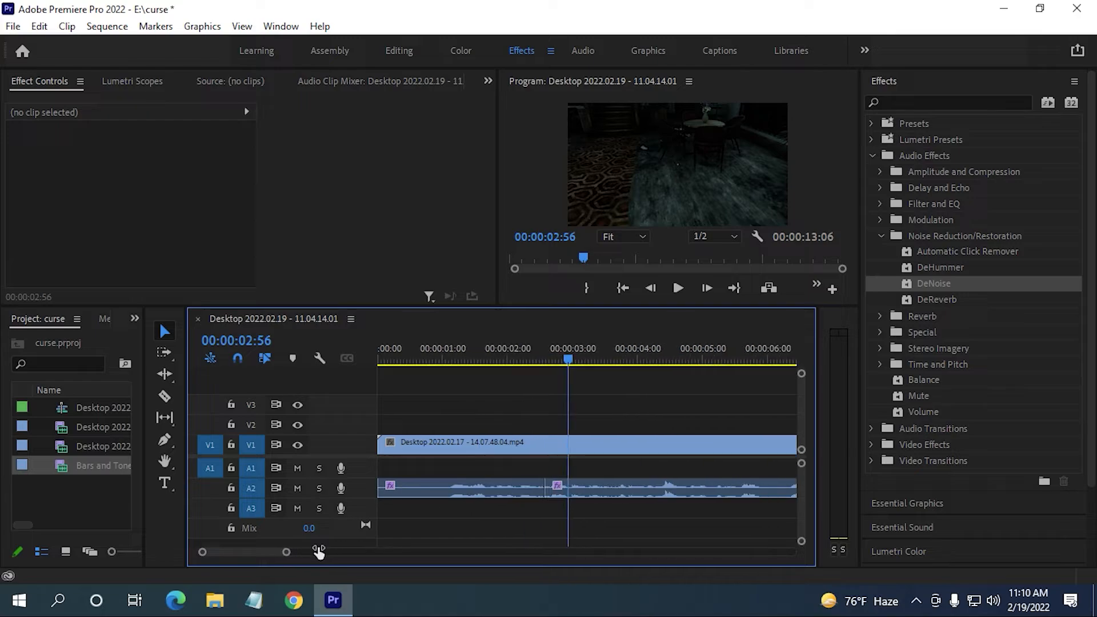
drag(565, 359, 353, 446)
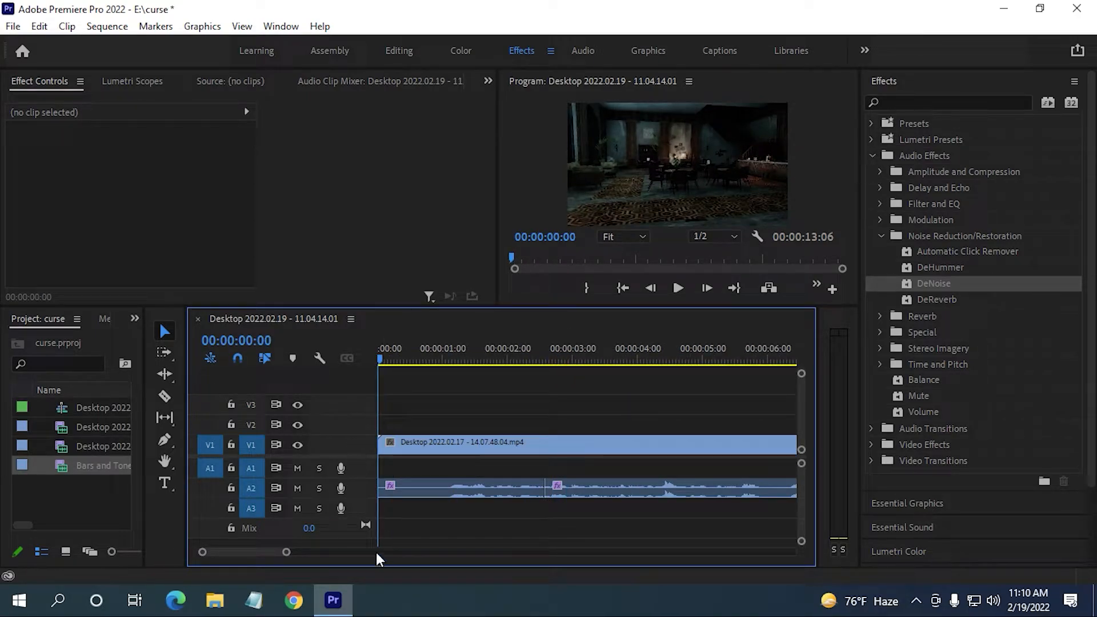
mouse_move(285, 558)
mouse_down()
mouse_move(301, 558)
mouse_move(269, 558)
mouse_move(299, 558)
mouse_move(290, 554)
mouse_up()
key(space)
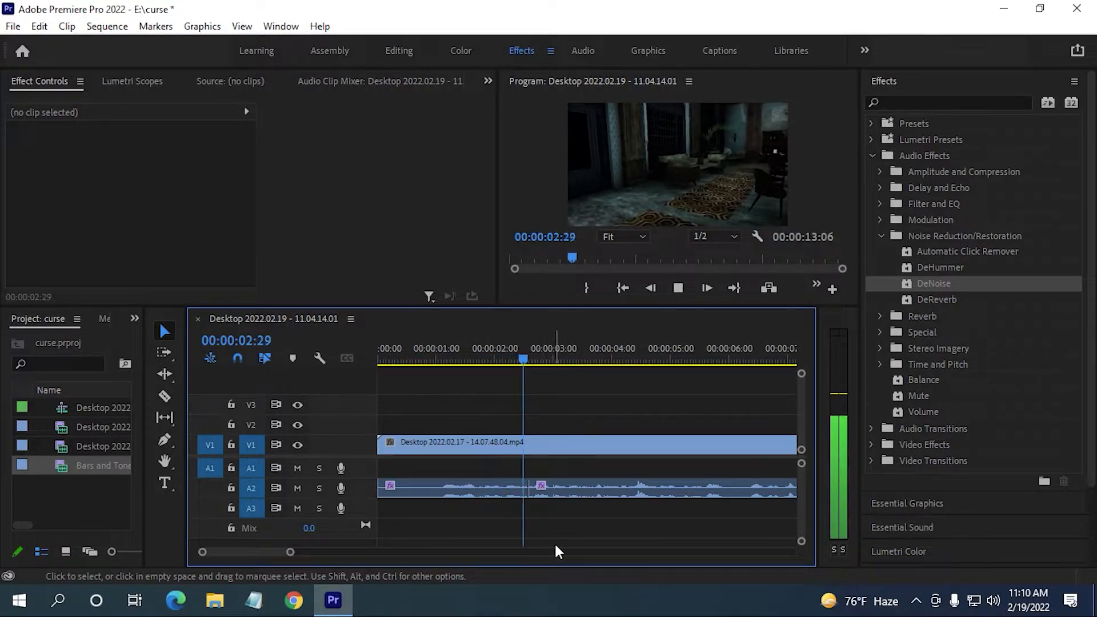
key(space)
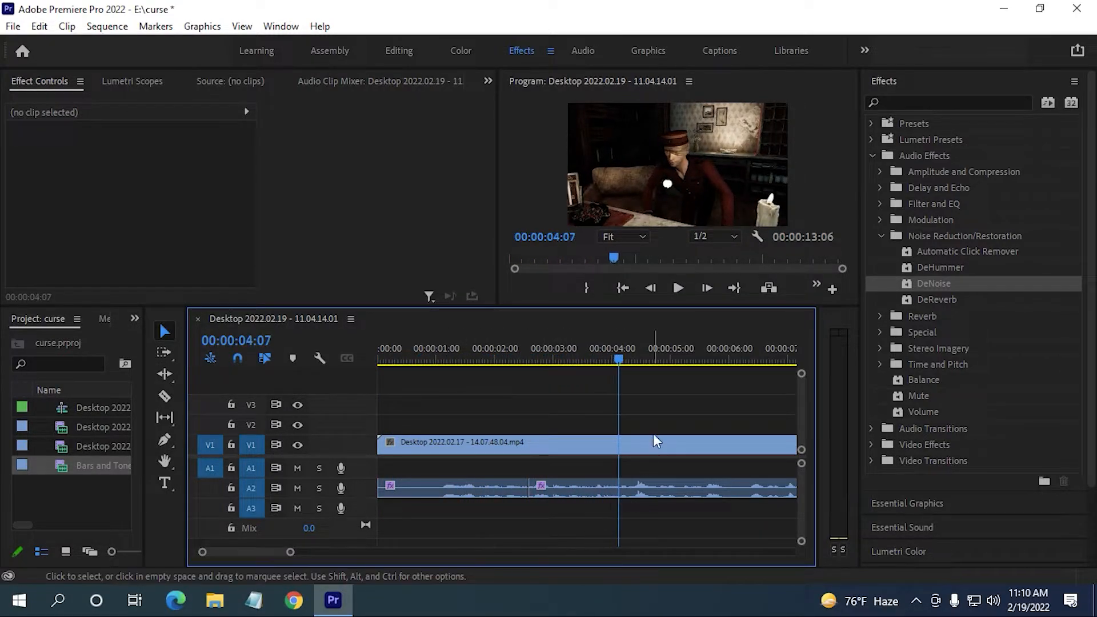
Locate the word to censor by playback and split the A2 audio at 00:00:03:41 and 00:00:03:58
drag(290, 552, 279, 552)
drag(573, 360, 483, 409)
key(space)
key(space)
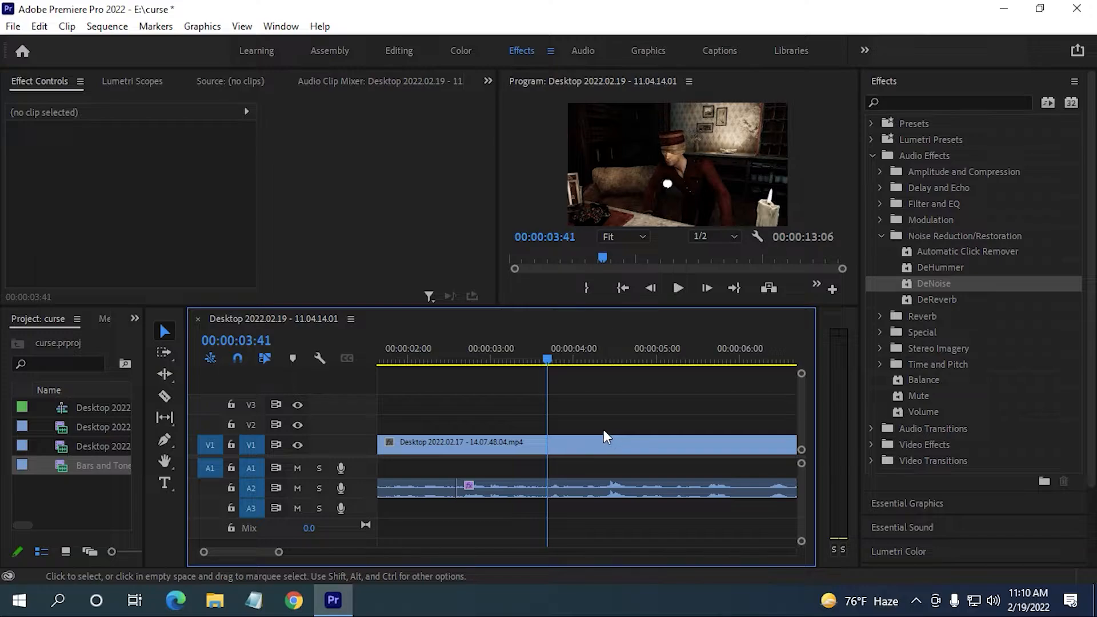
key(c)
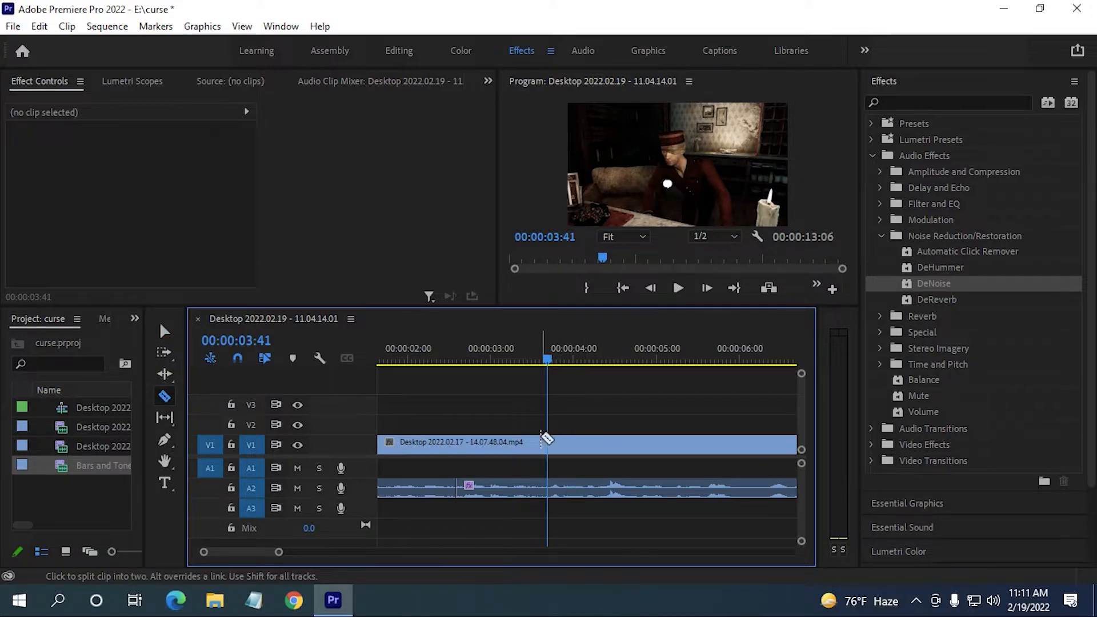
key(space)
key(space)
drag(581, 368, 571, 365)
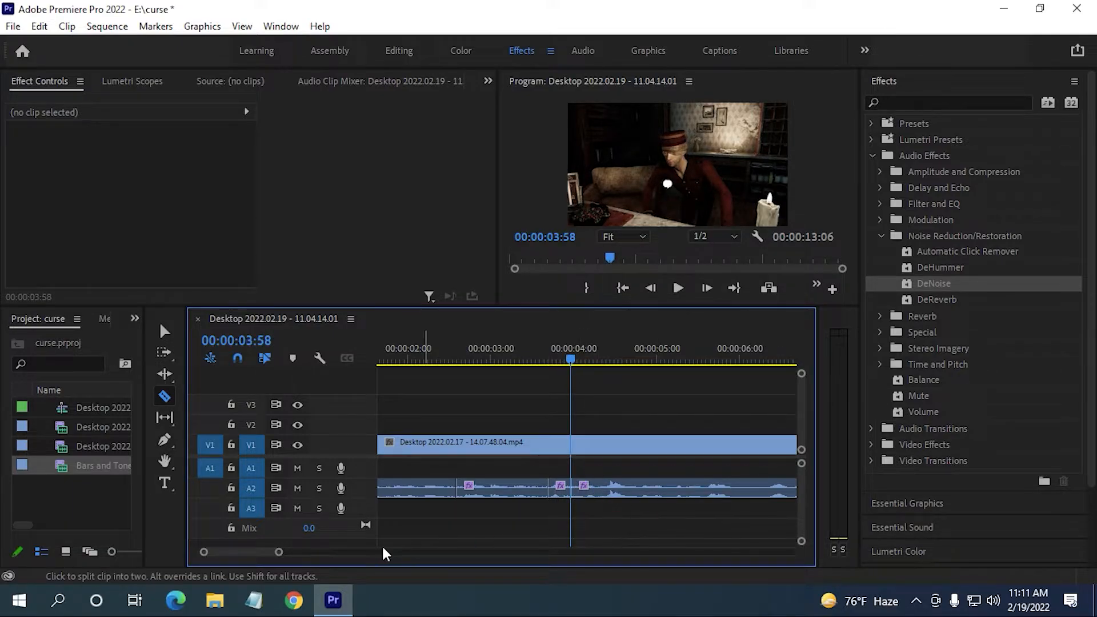
Trim the tone clip to the length of the isolated A2 segment and place it directly above that segment on A1
drag(280, 552, 309, 556)
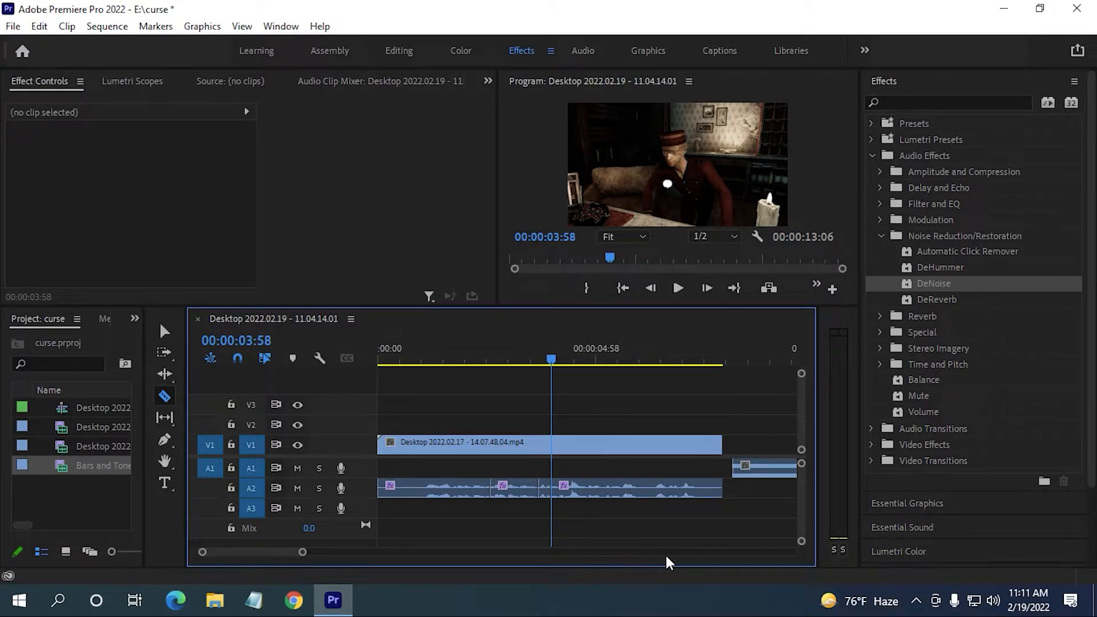
click(760, 359)
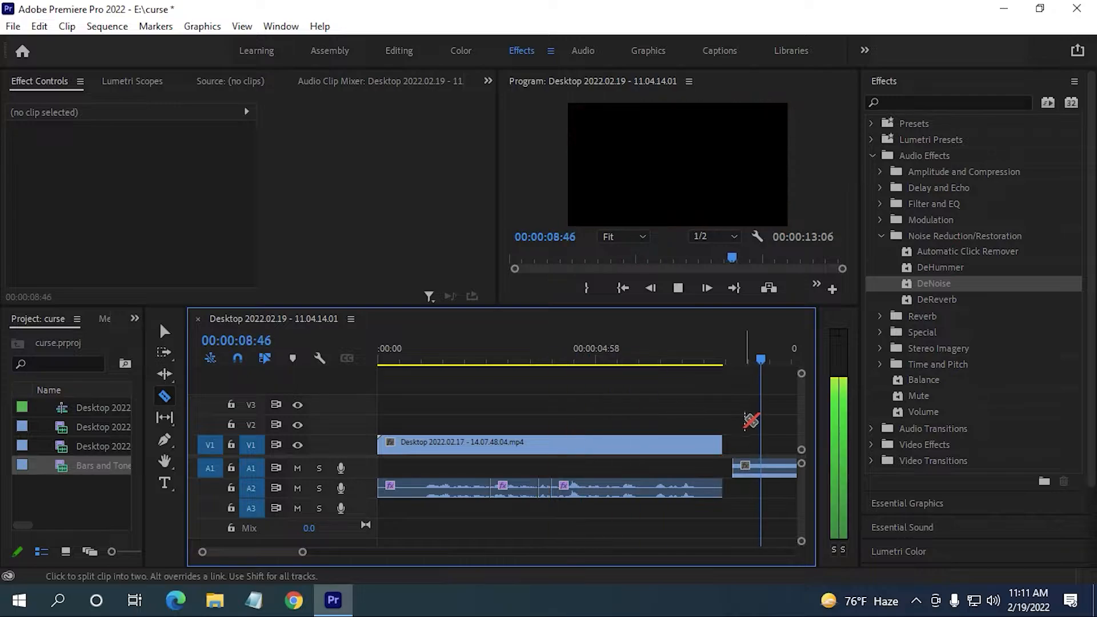
drag(768, 368, 526, 361)
key(v)
drag(768, 472, 568, 472)
drag(521, 370, 539, 372)
drag(750, 466, 549, 469)
drag(542, 356, 542, 417)
Adjust the audio gain of the isolated A2 segment beneath the tone by -39 dB
click(546, 492)
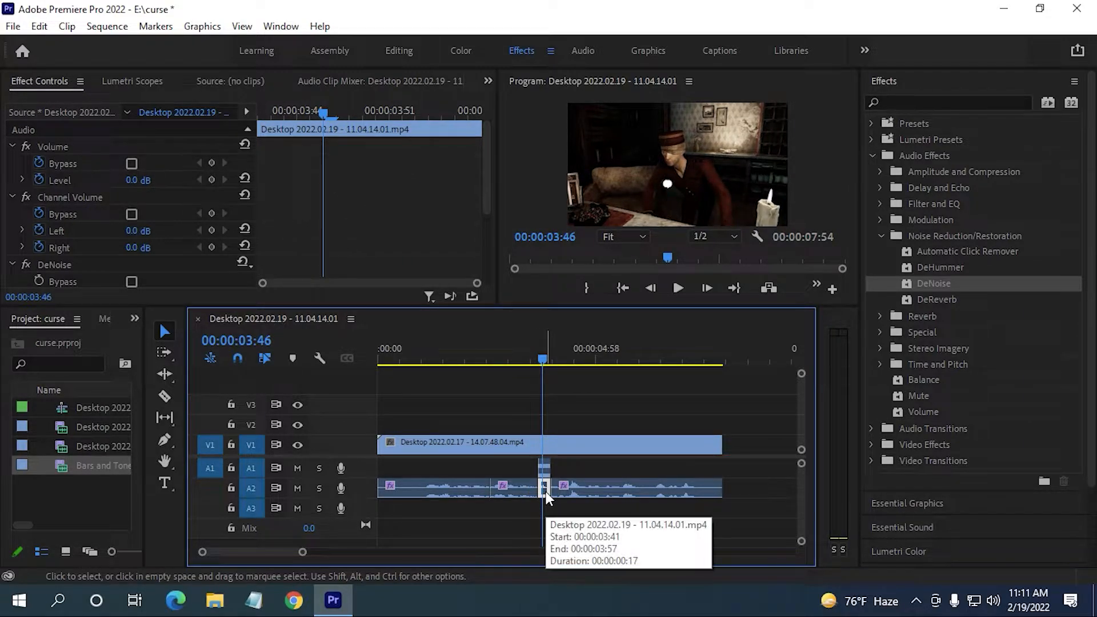
right_click(546, 491)
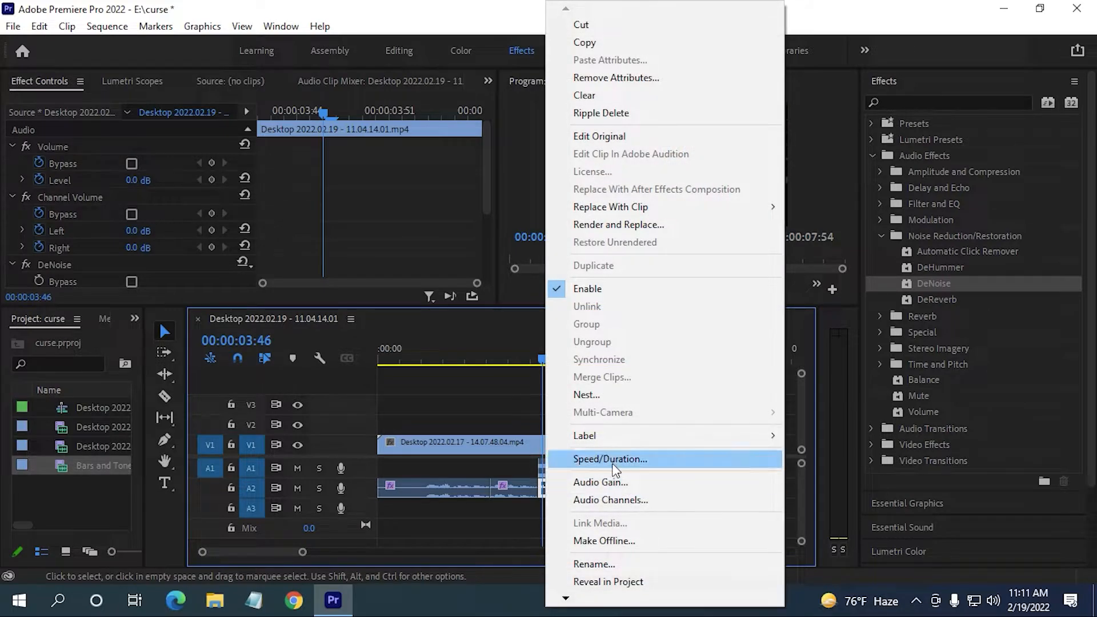
click(622, 481)
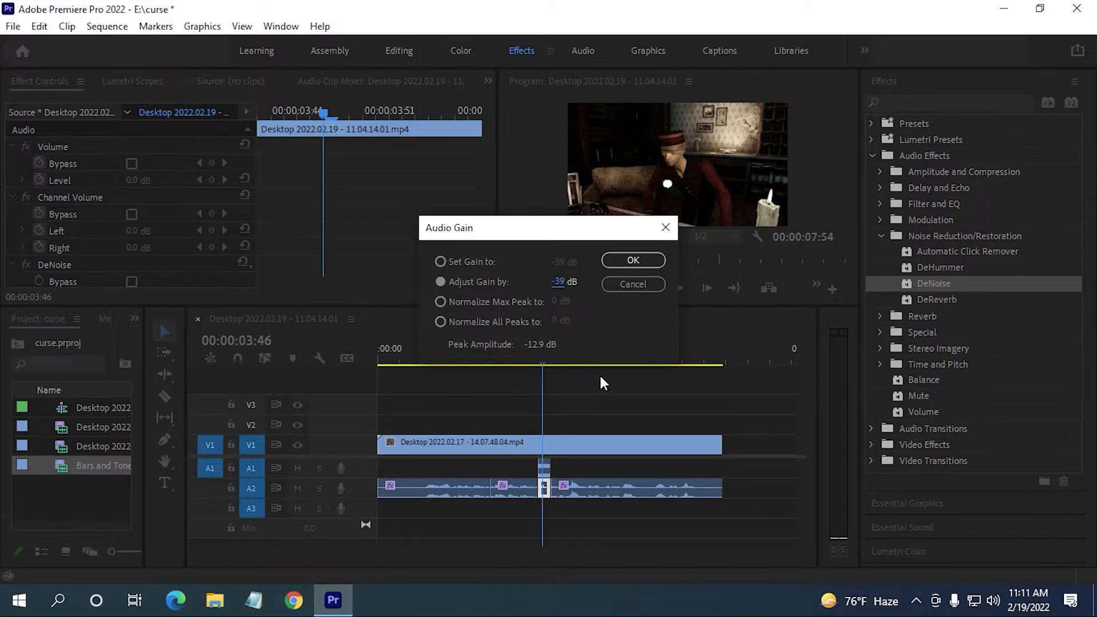
click(631, 261)
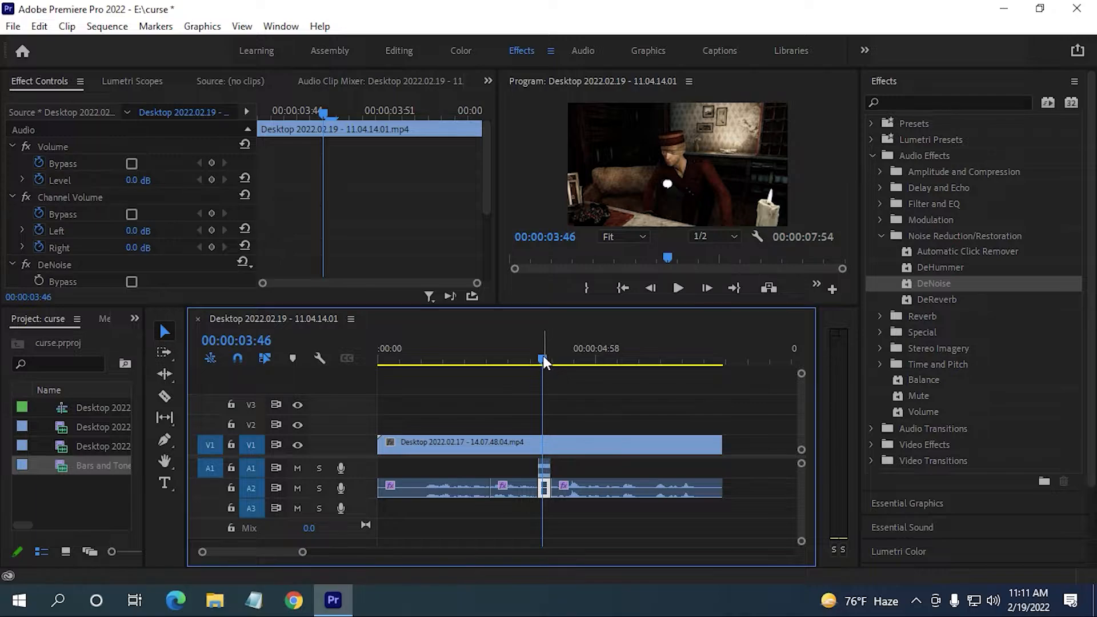
Play back the section around the tone to check the censored word
drag(543, 360, 528, 361)
key(space)
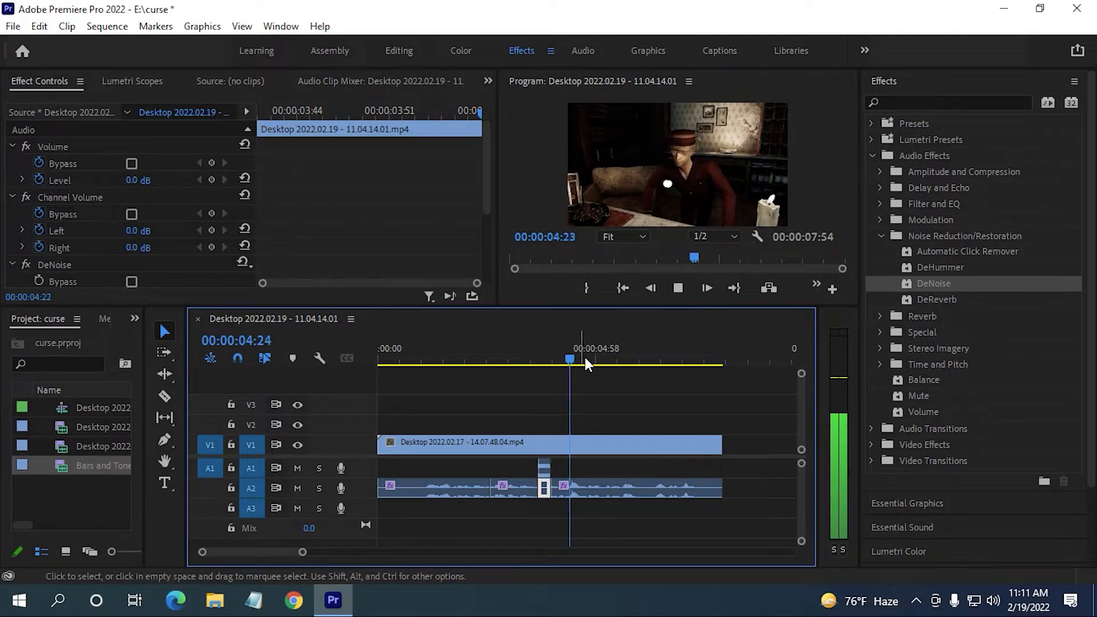
key(space)
Park the playhead at 00:00:05:21 and copy the trimmed tone clip on A1
drag(638, 353, 610, 396)
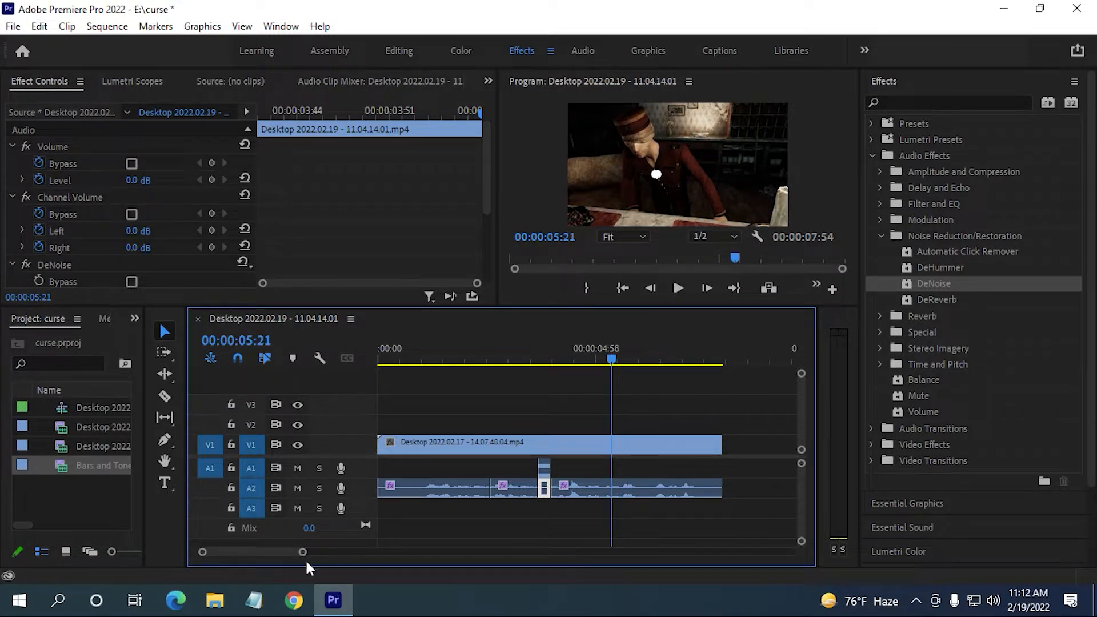
mouse_move(302, 553)
mouse_down()
mouse_move(289, 549)
mouse_move(304, 551)
mouse_up()
click(516, 470)
right_click(516, 470)
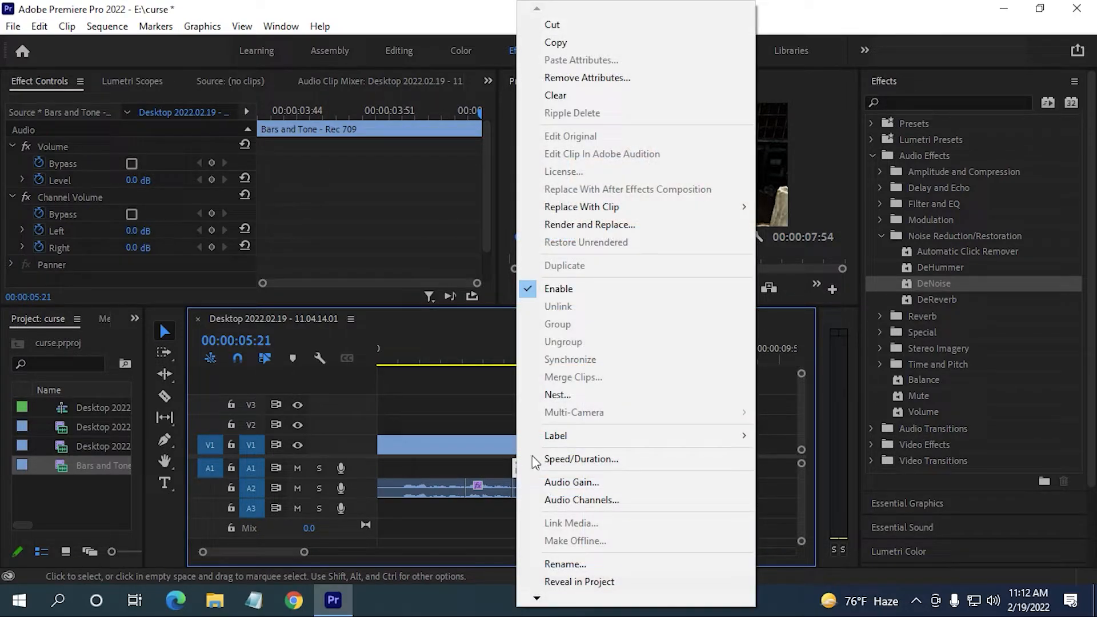
click(584, 43)
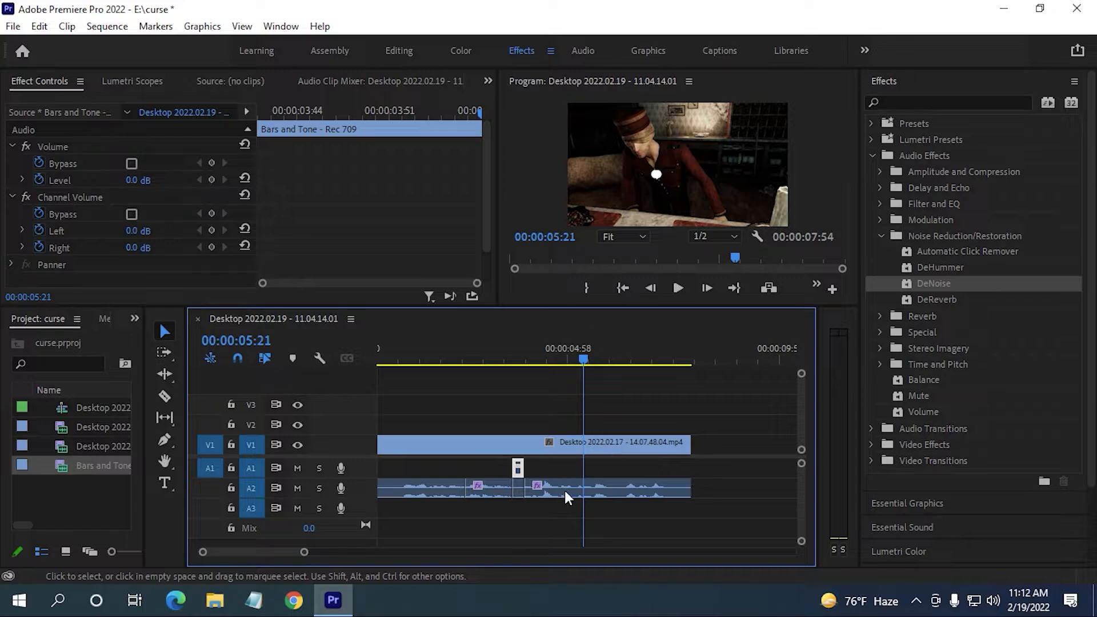
Split the A2 audio at 00:00:05:21 with the Razor tool to mark the end of the second word
key(c)
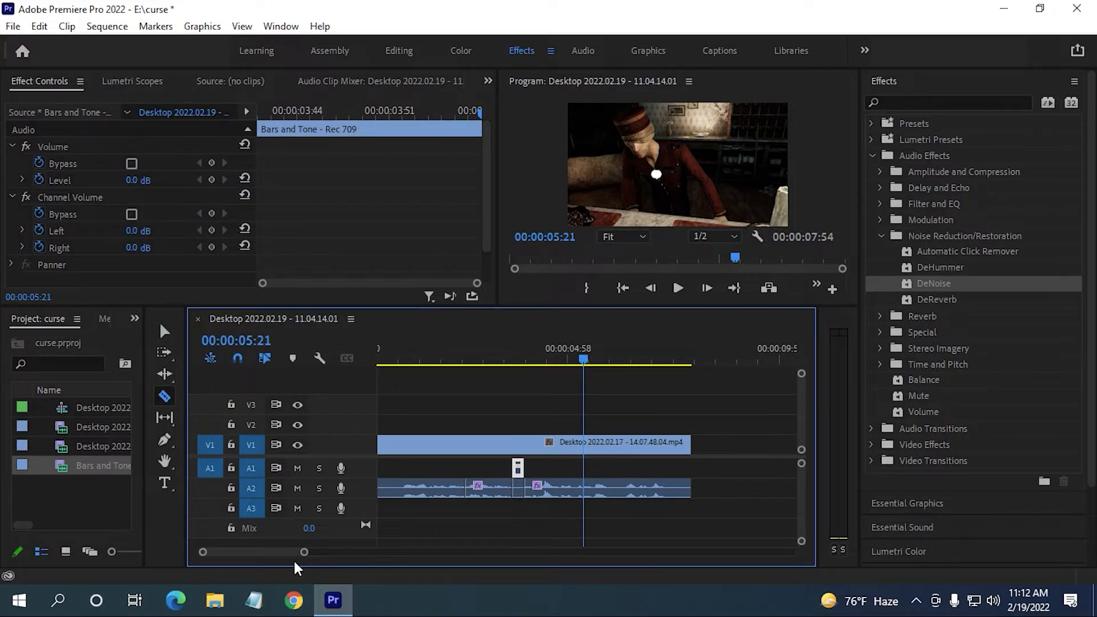
drag(303, 554, 290, 551)
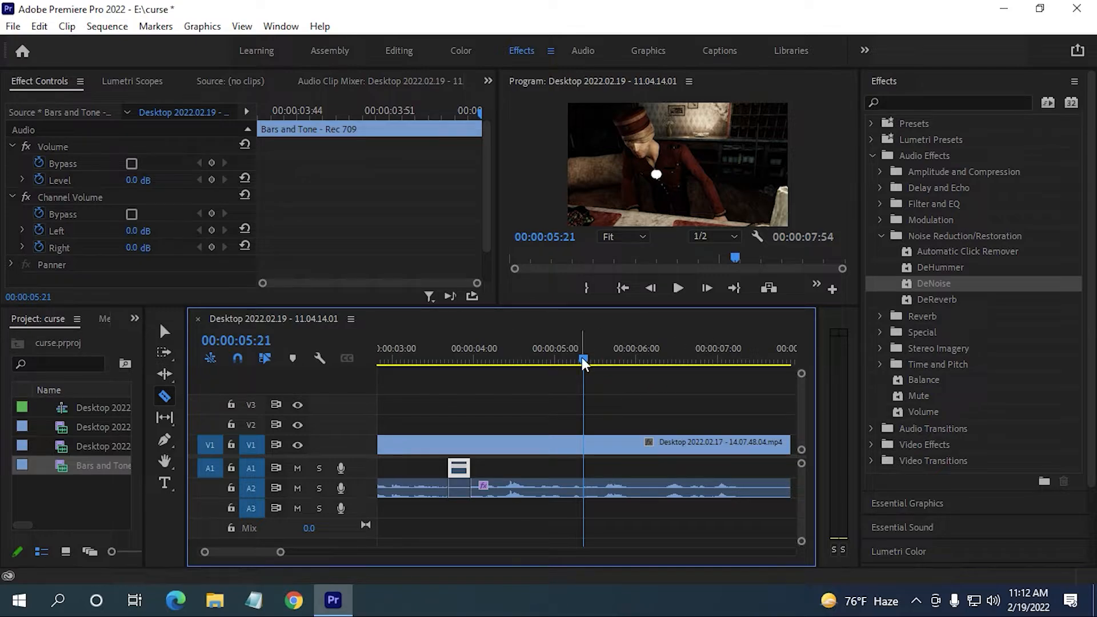
drag(582, 364, 581, 365)
click(582, 485)
Locate the second word's start at 00:00:05:07, split the A2 audio there and paste the tone clip on A1 above it
key(space)
drag(617, 358, 561, 359)
key(space)
key(space)
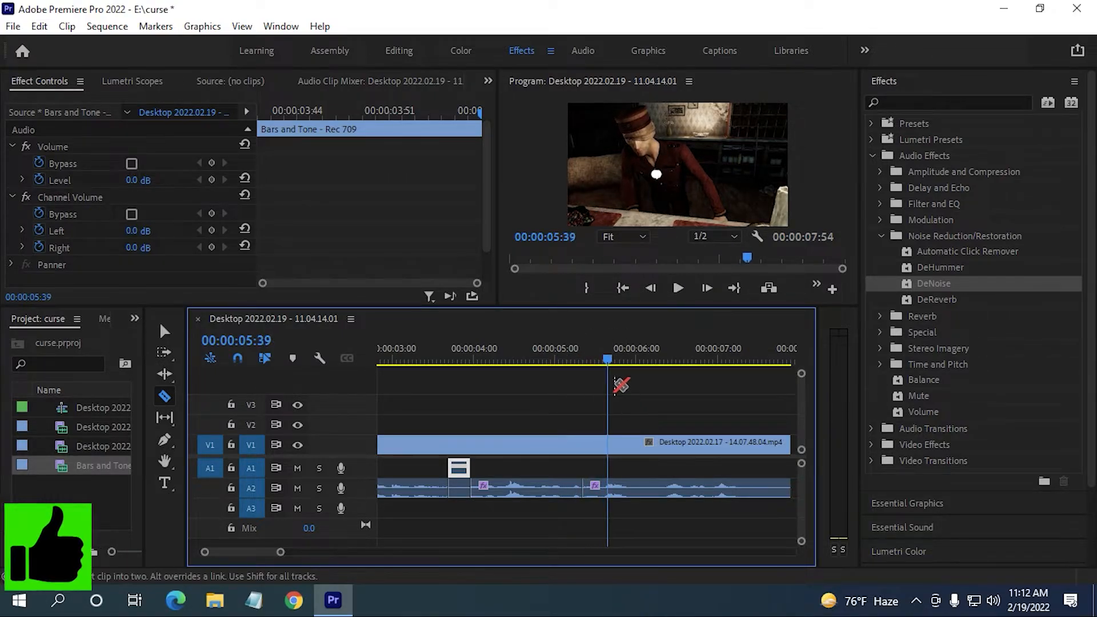
drag(607, 359, 569, 403)
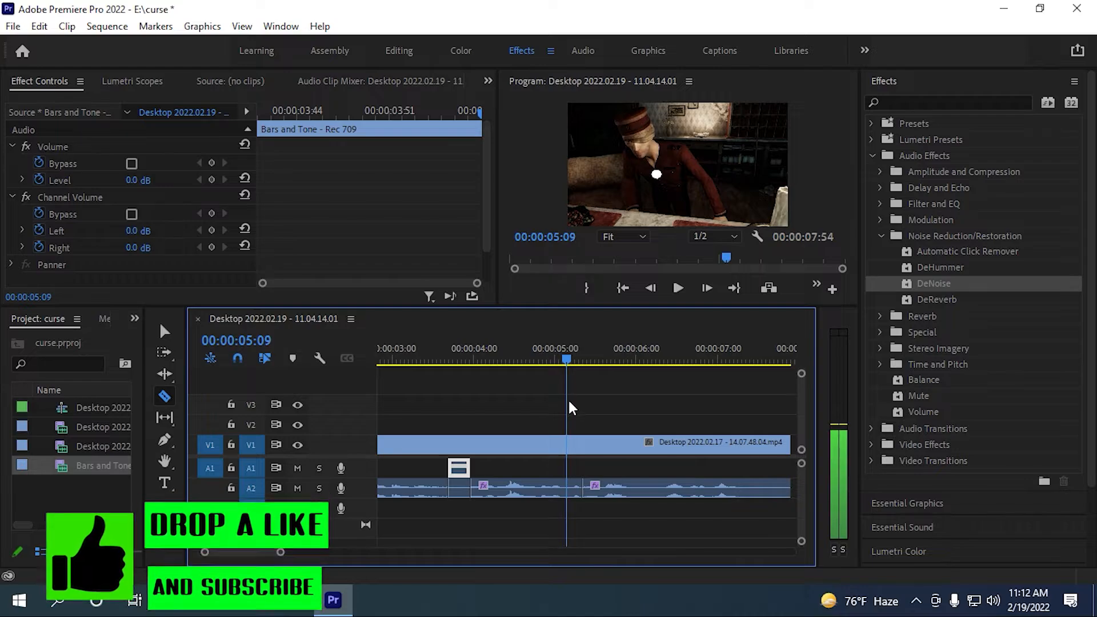
drag(576, 360, 565, 386)
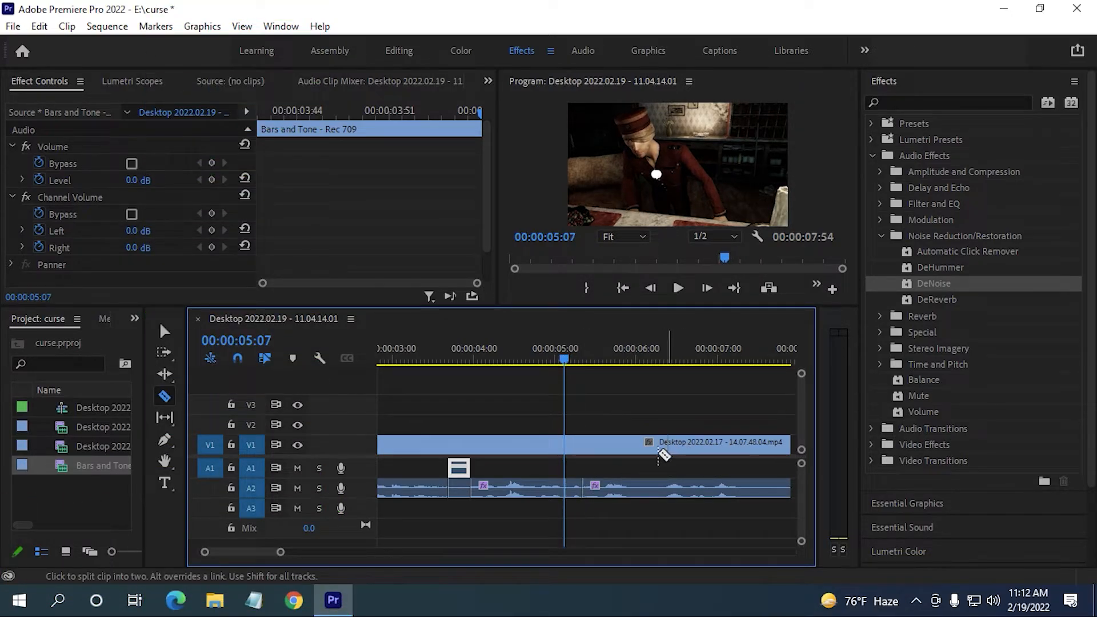
key(ctrl+v)
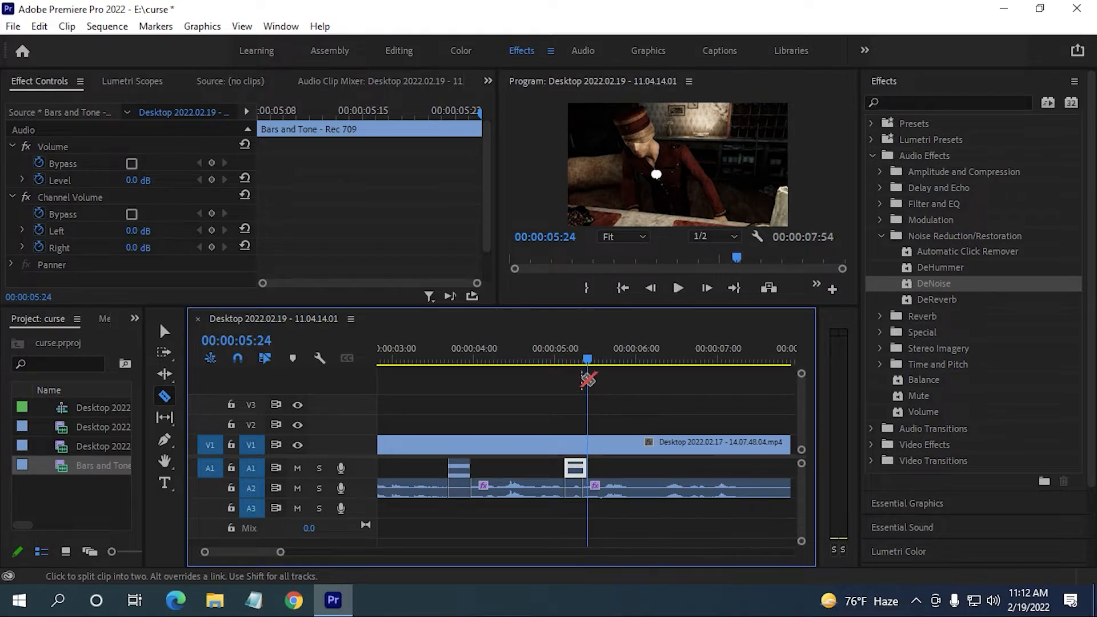
drag(590, 359, 555, 411)
Adjust the audio gain of the short A2 segment beneath the second tone by -39 dB
key(v)
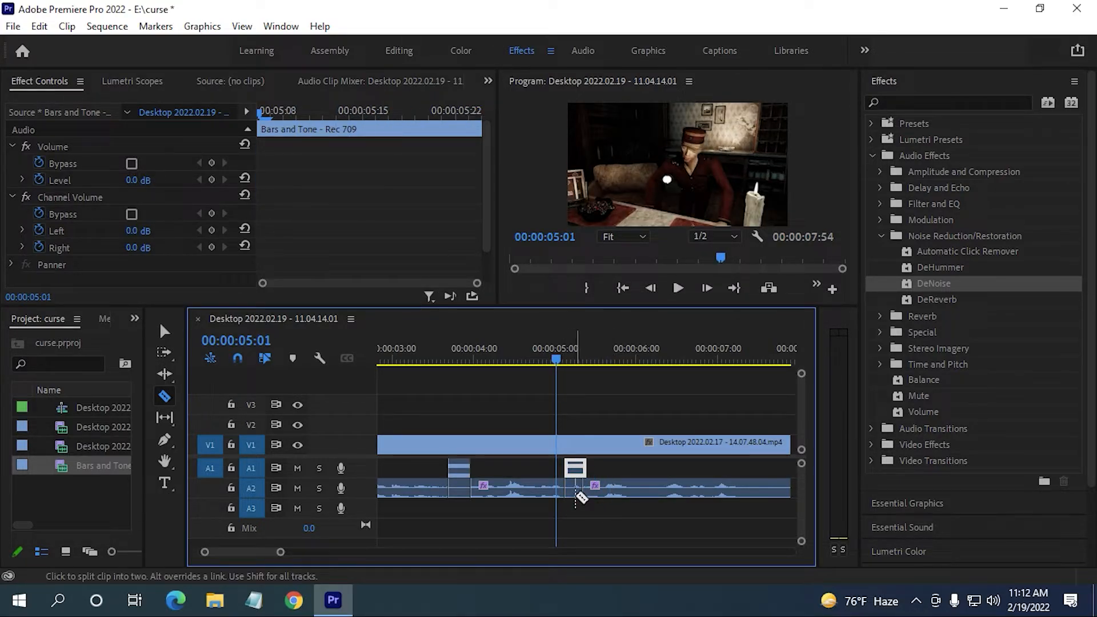
right_click(570, 491)
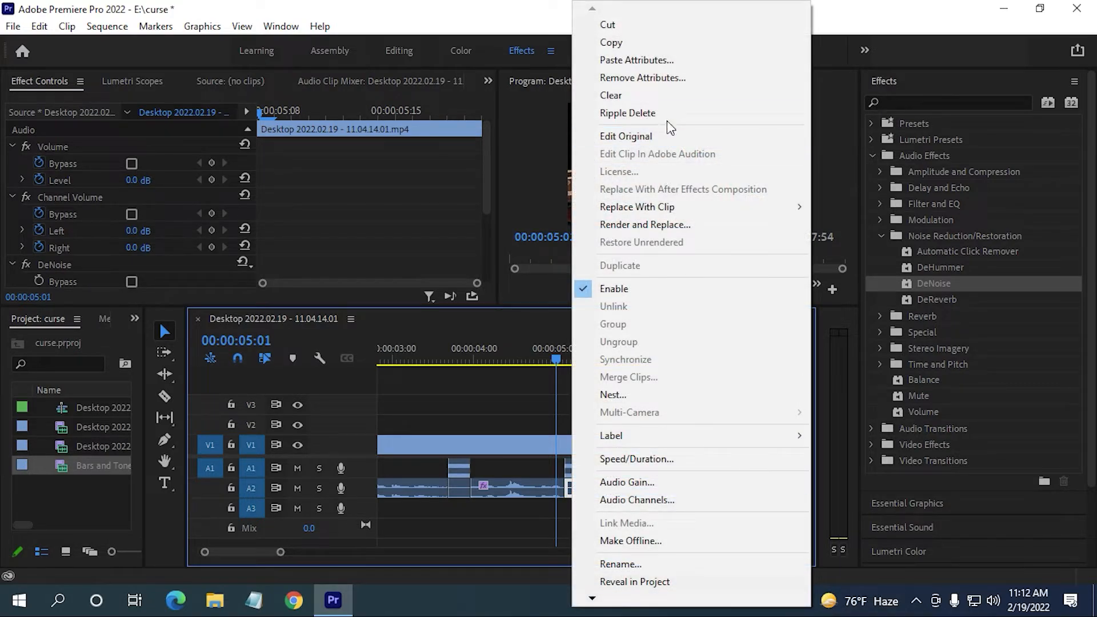
click(639, 483)
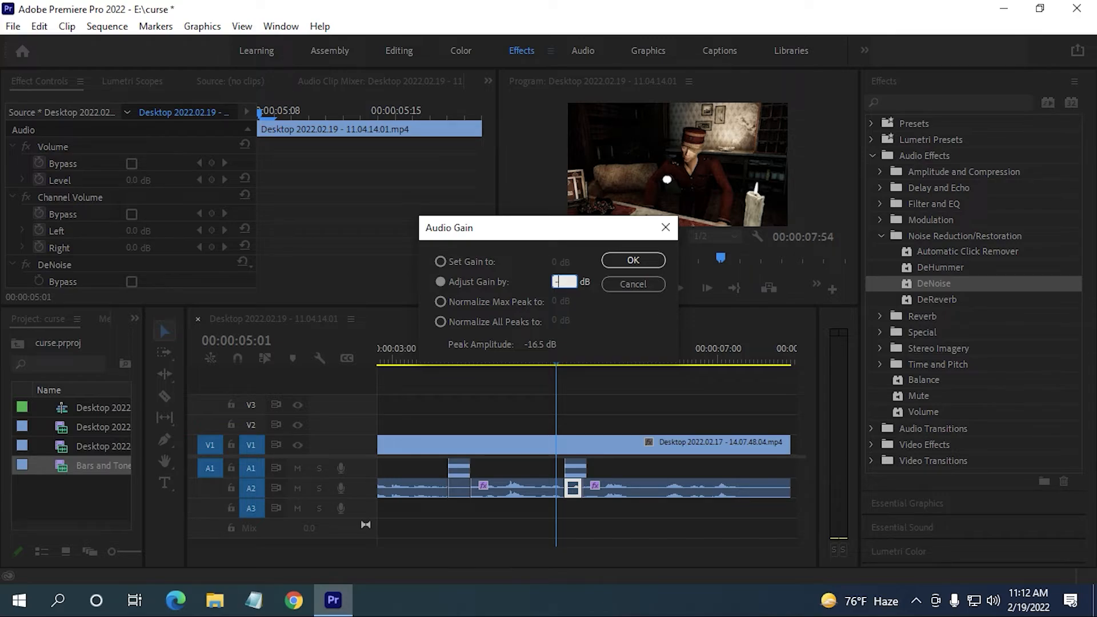
text(-39)
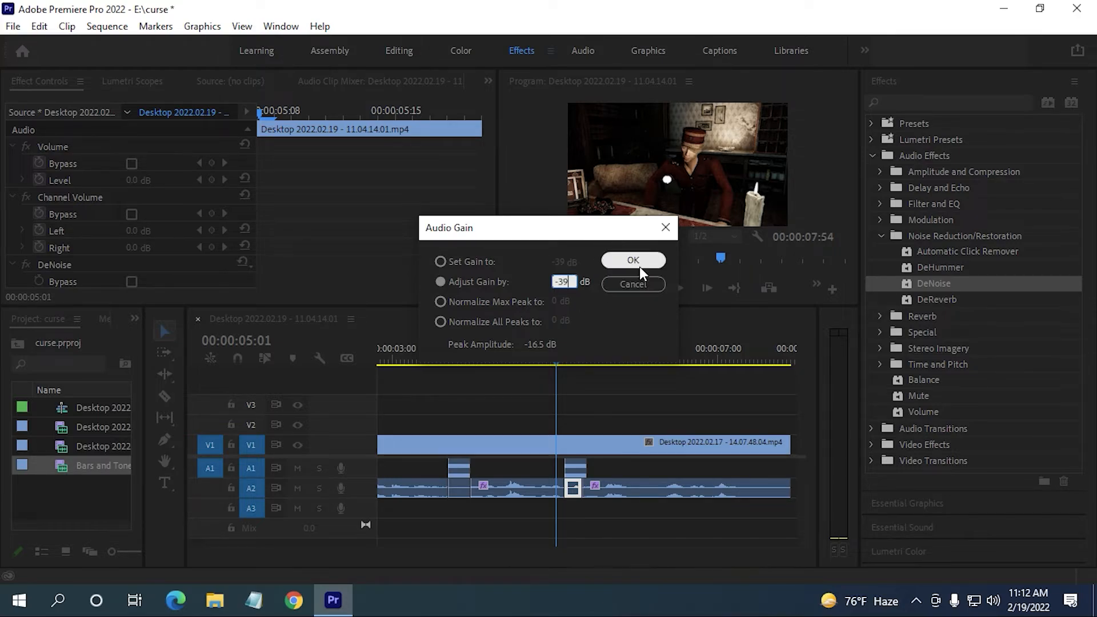
click(635, 261)
Play back the sequence from 00:00:03:25 to check both censored words
drag(561, 361, 516, 360)
click(427, 360)
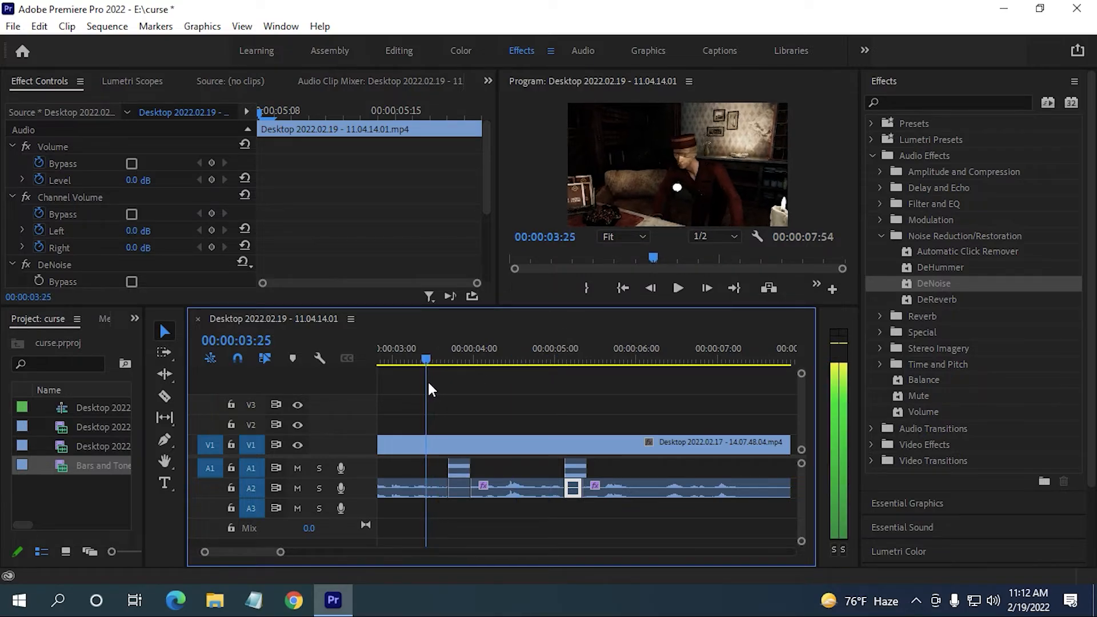
key(space)
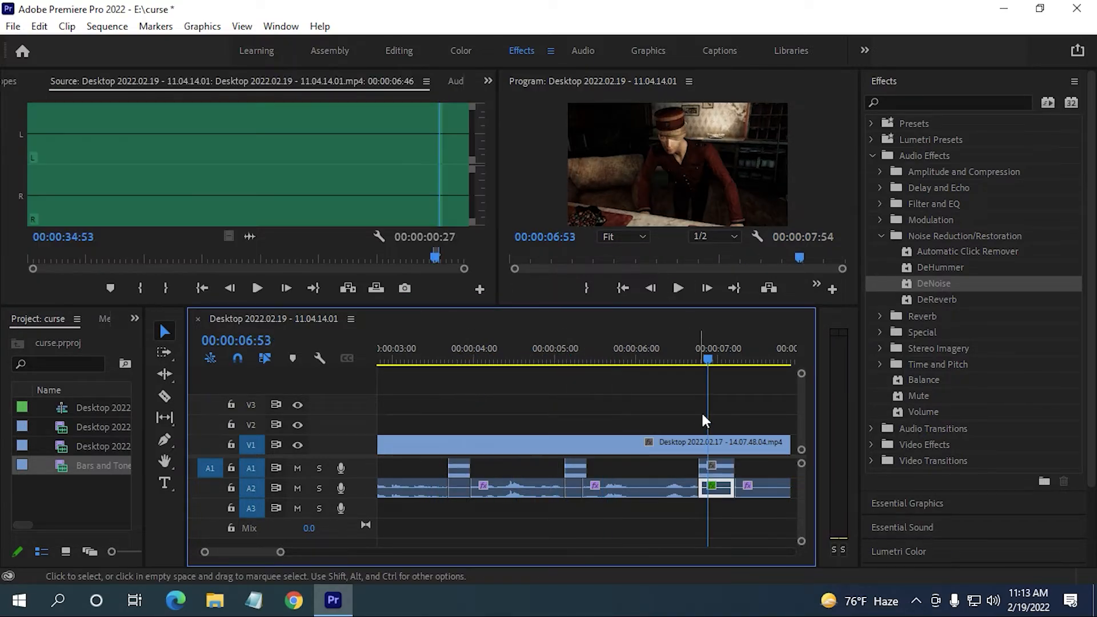
Play the whole sequence from the beginning to check all bleeps, and return the playhead to the start
drag(707, 354, 306, 560)
drag(389, 359, 303, 366)
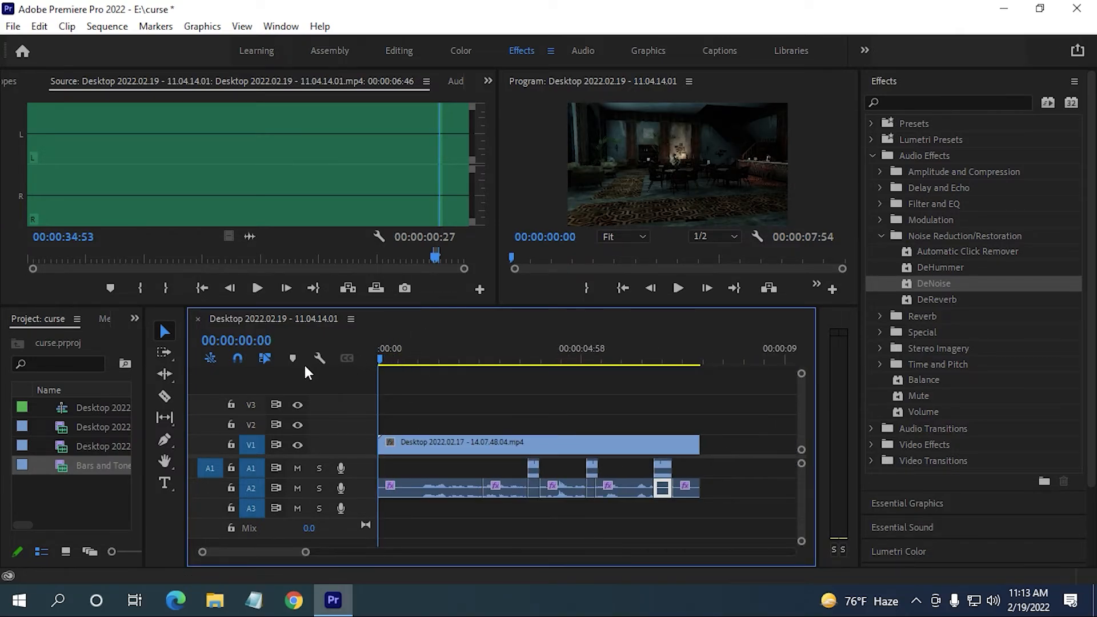
key(space)
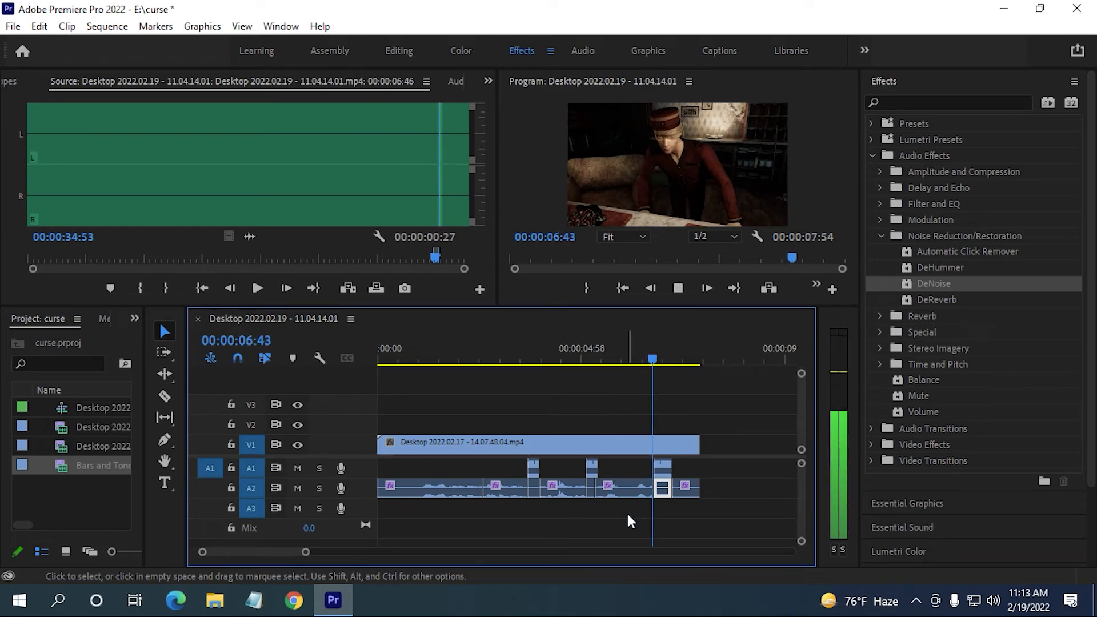
key(space)
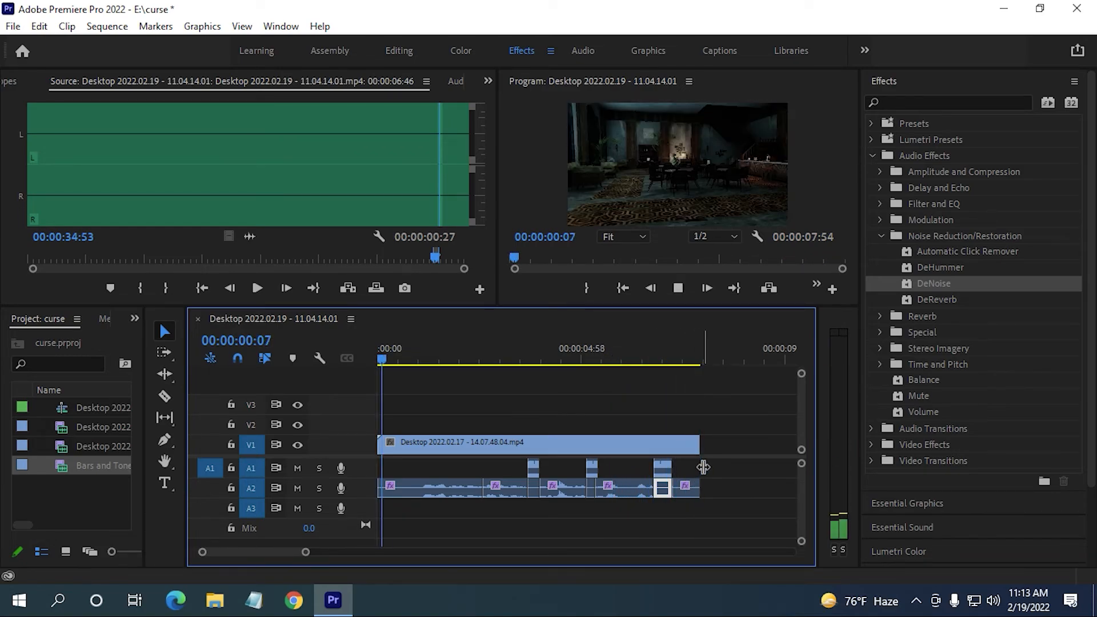
key(Home)
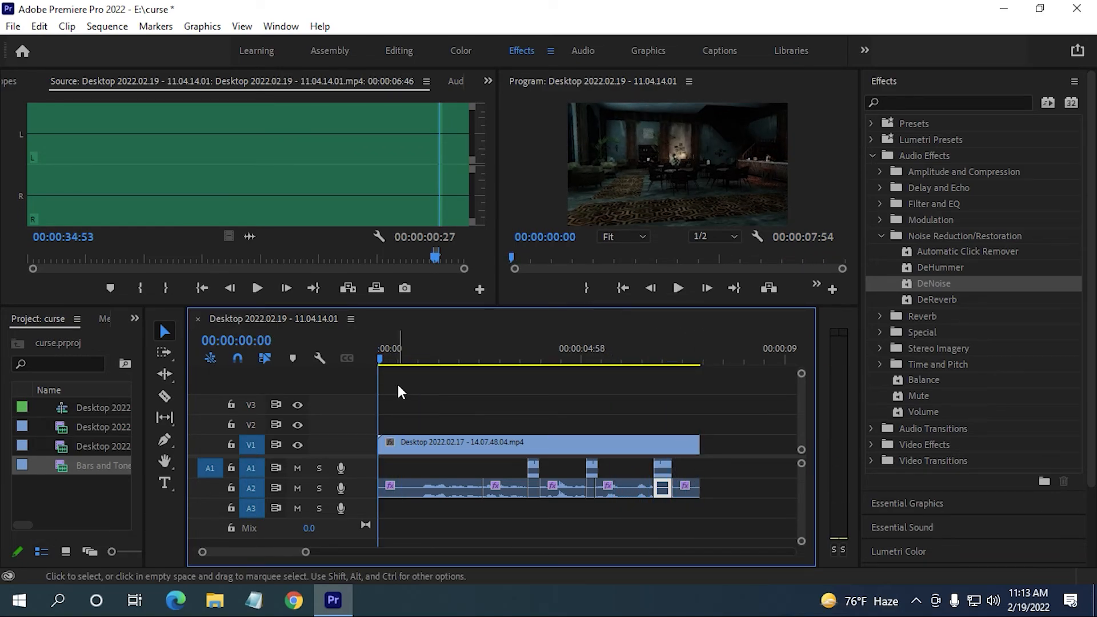